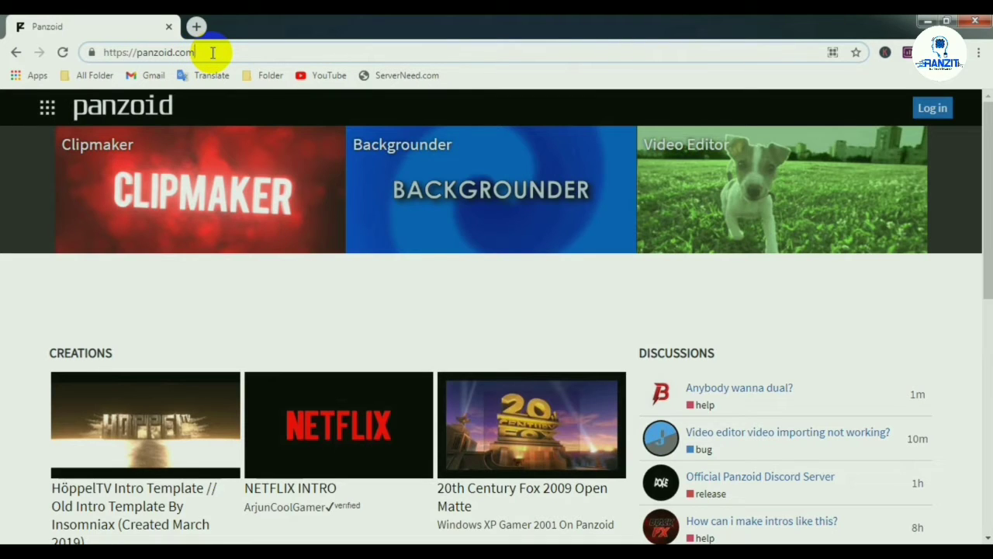
# Step: Look through the featured creations on the Panzoid home page and open the full creations list
pyautogui.click(223, 48)
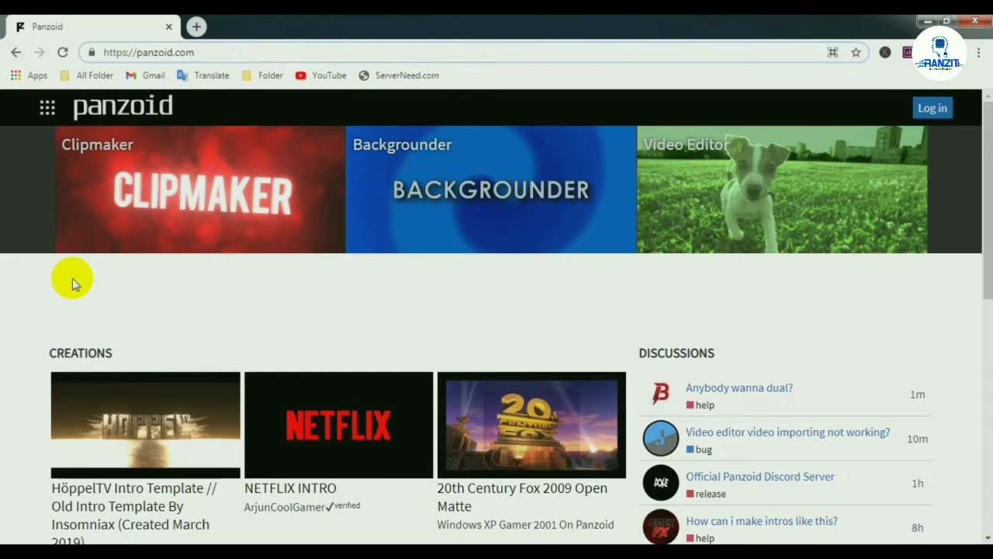
pyautogui.scroll(-1, 101, 302)
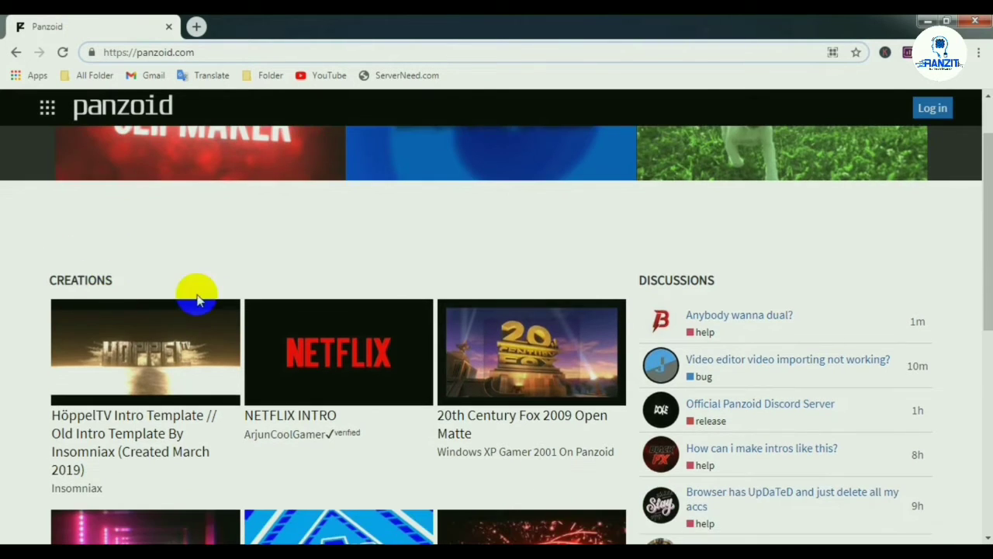
pyautogui.scroll(1, 89, 251)
pyautogui.scroll(-7, 93, 255)
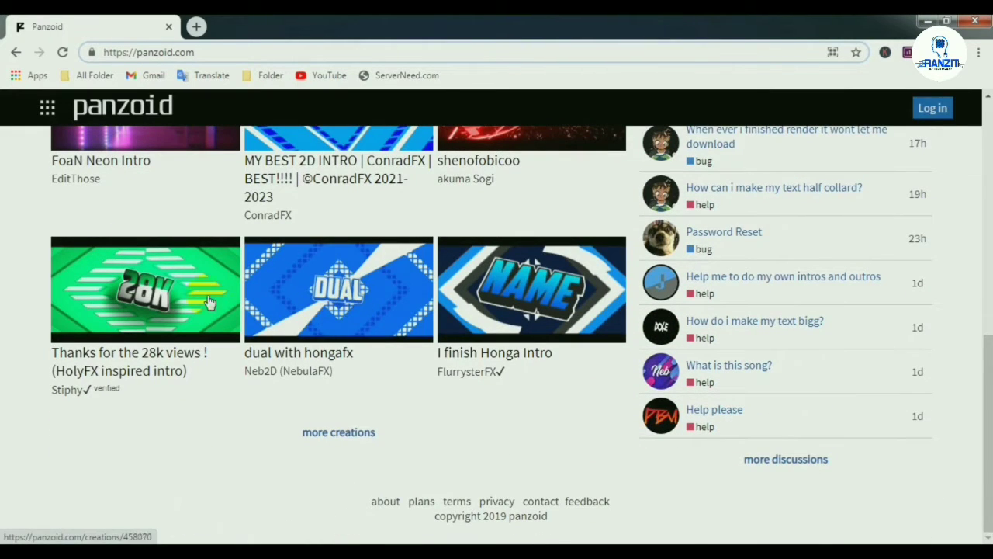
pyautogui.scroll(6, 150, 266)
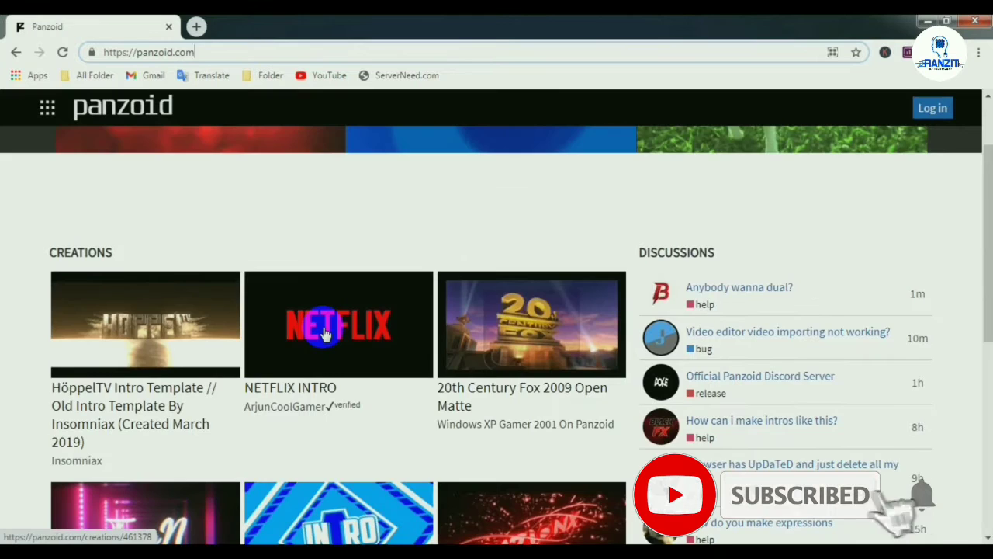
pyautogui.scroll(-6, 326, 334)
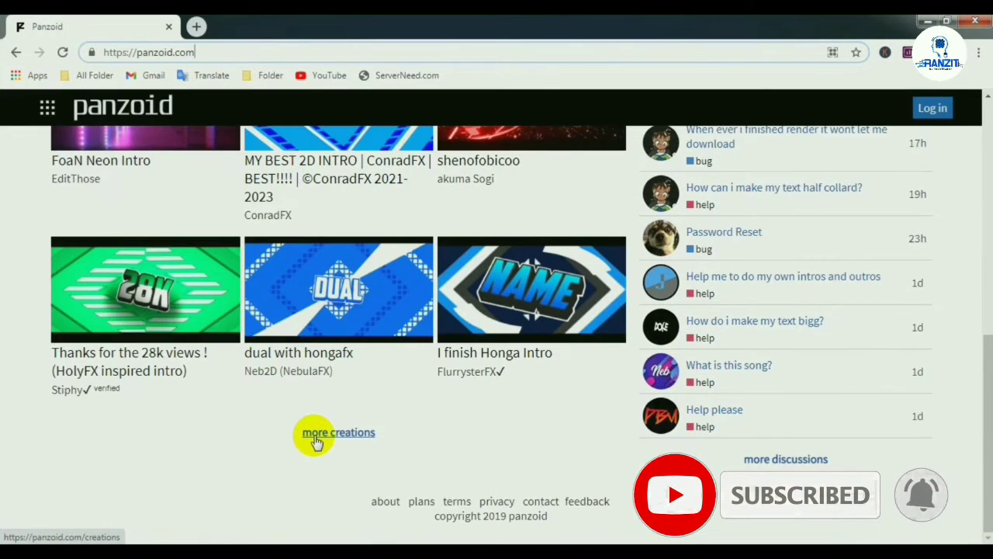
pyautogui.click(359, 433)
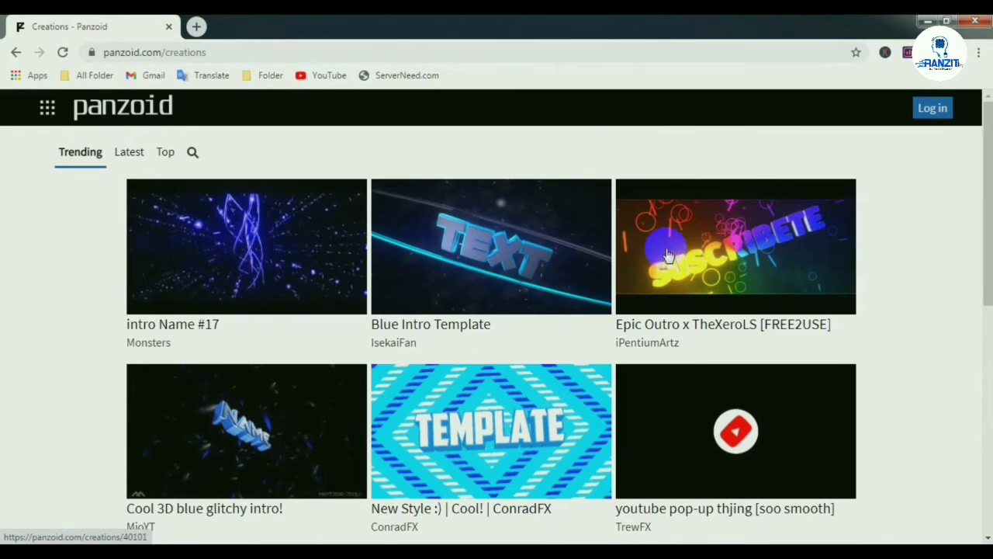
# Step: Find the KILLSTAR FF template among the creations, open its page in a new browser tab, and load it into Clipmaker
pyautogui.scroll(-2, 830, 279)
pyautogui.scroll(2, 328, 381)
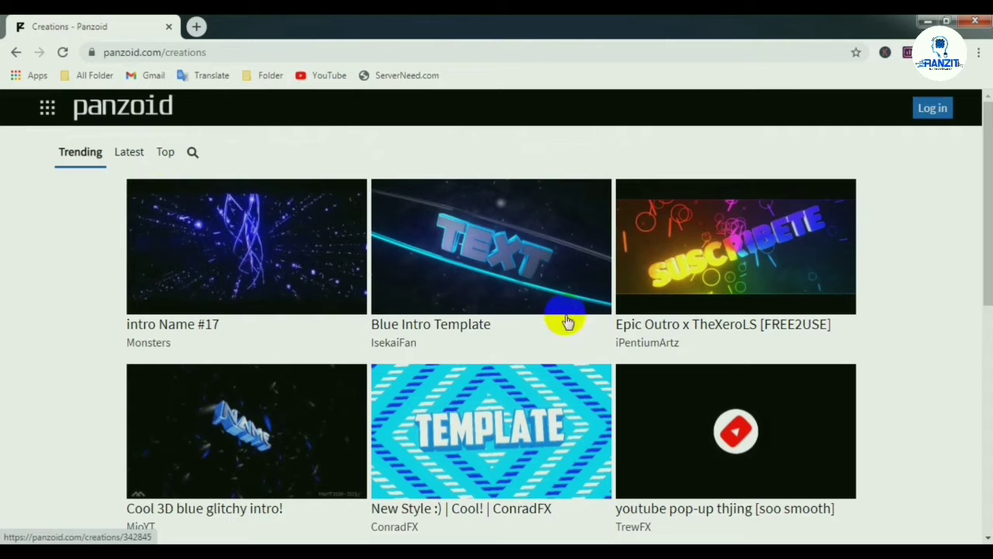
pyautogui.scroll(-3, 551, 354)
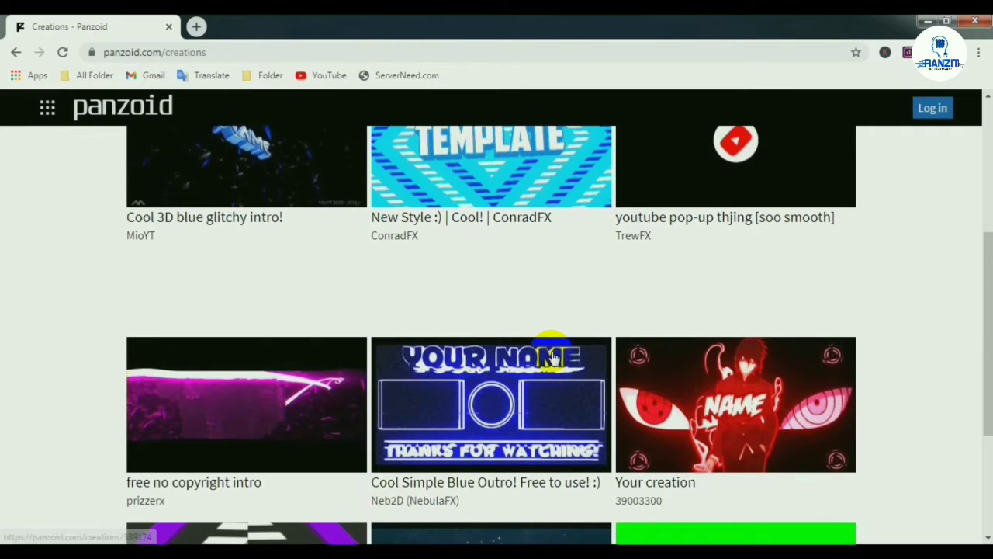
pyautogui.scroll(-2, 553, 356)
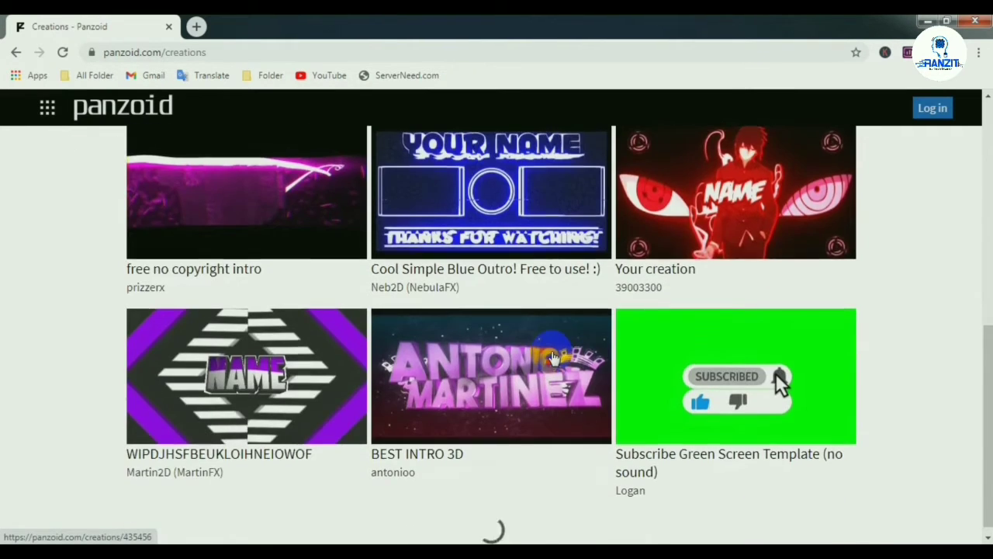
pyautogui.scroll(5, 552, 355)
pyautogui.scroll(-5, 552, 353)
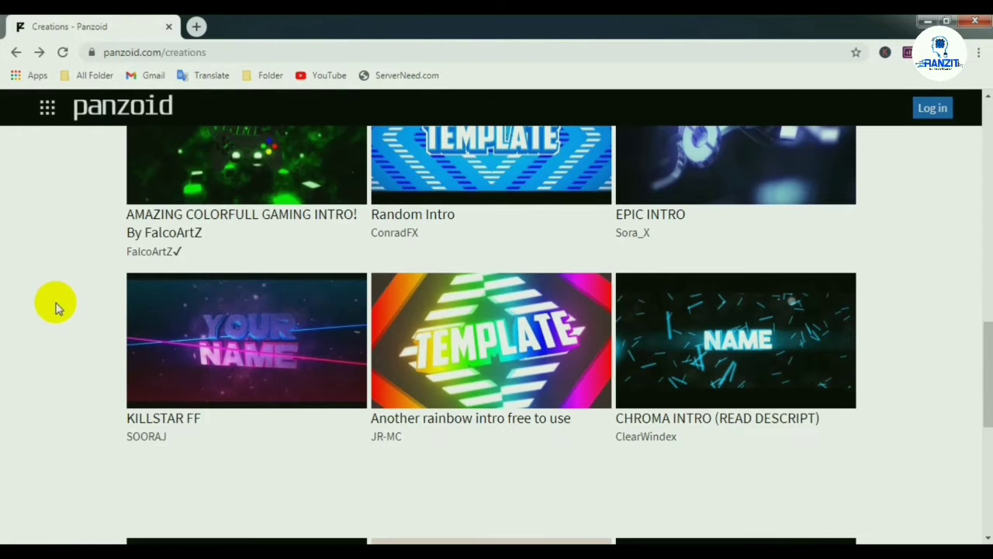
pyautogui.rightClick(246, 354)
pyautogui.click(339, 121)
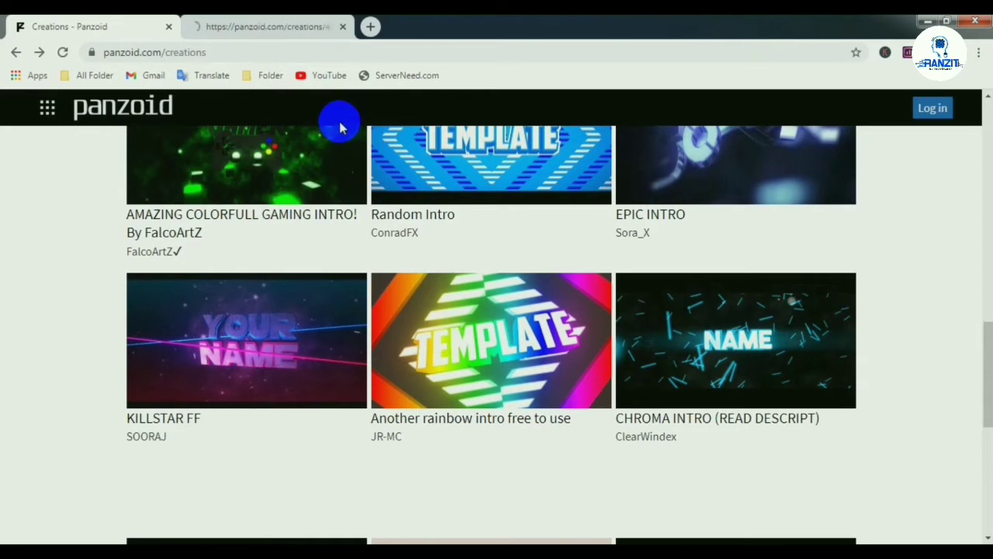
pyautogui.click(278, 26)
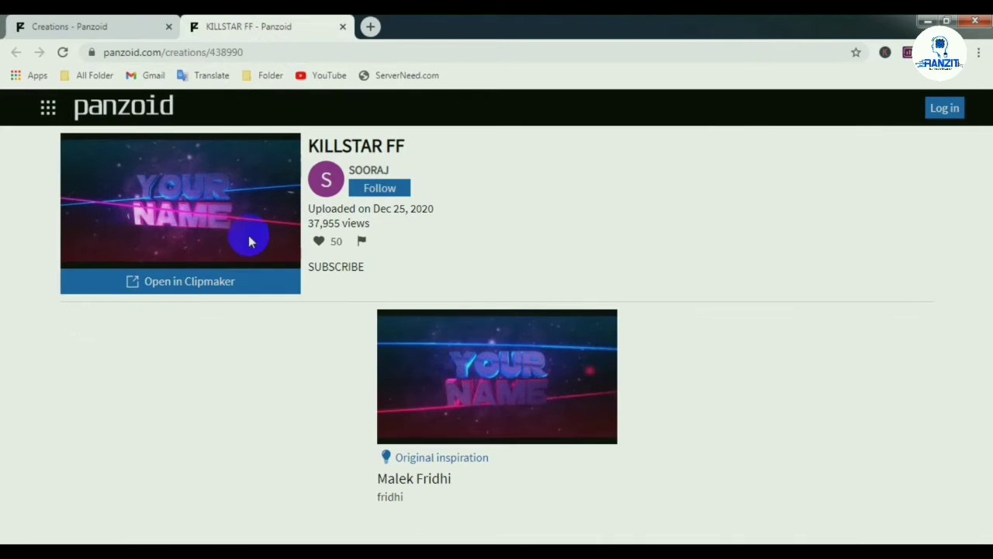
pyautogui.click(201, 288)
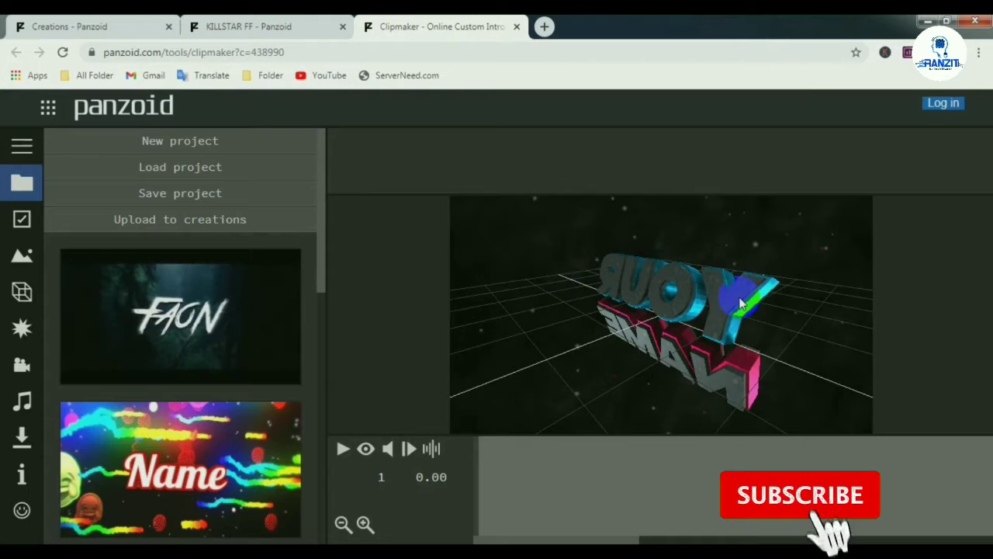
# Step: Switch the viewport to the camera preview, play the template's animation, and pause it where the title text shows
pyautogui.moveTo(568, 357); pyautogui.dragTo(693, 339)
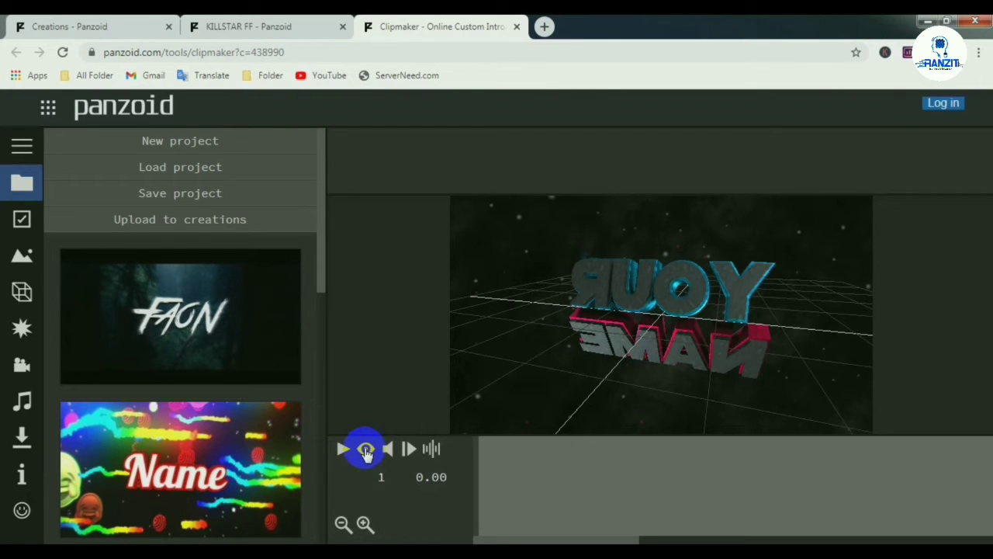
pyautogui.click(367, 451)
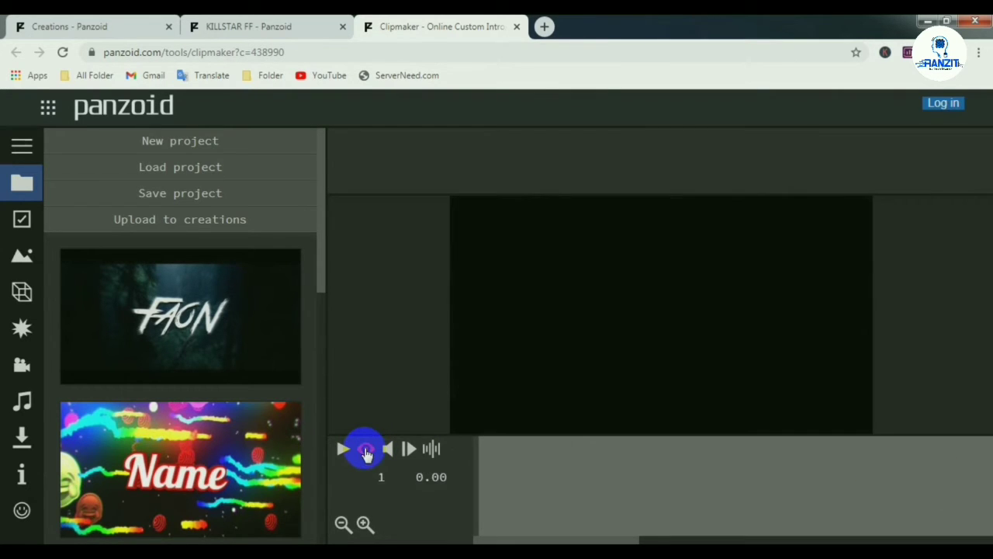
pyautogui.click(343, 452)
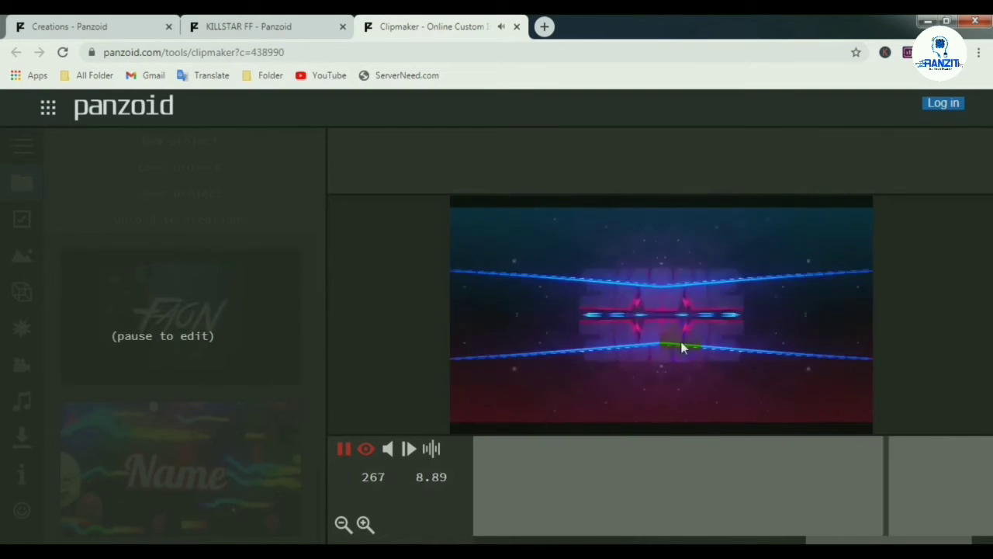
pyautogui.click(662, 334)
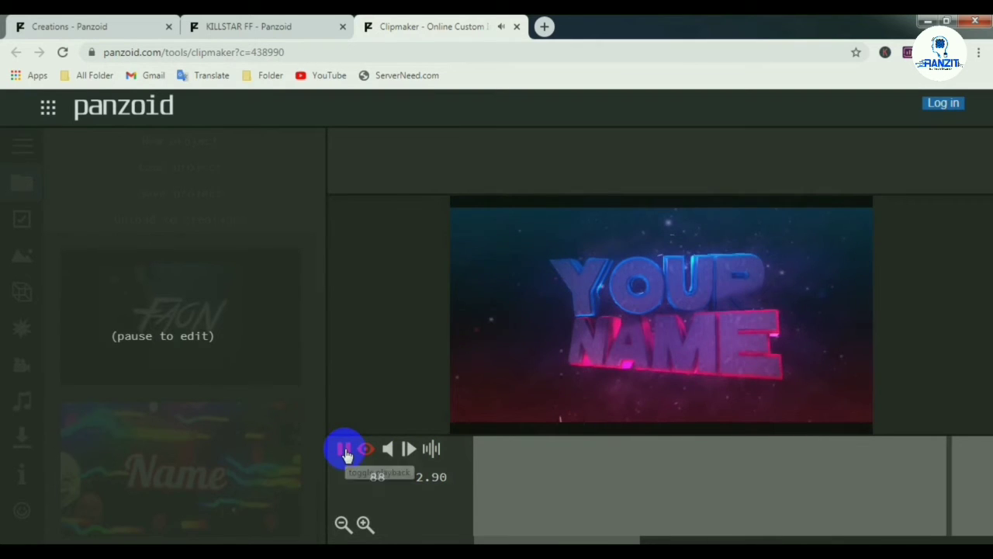
pyautogui.click(346, 452)
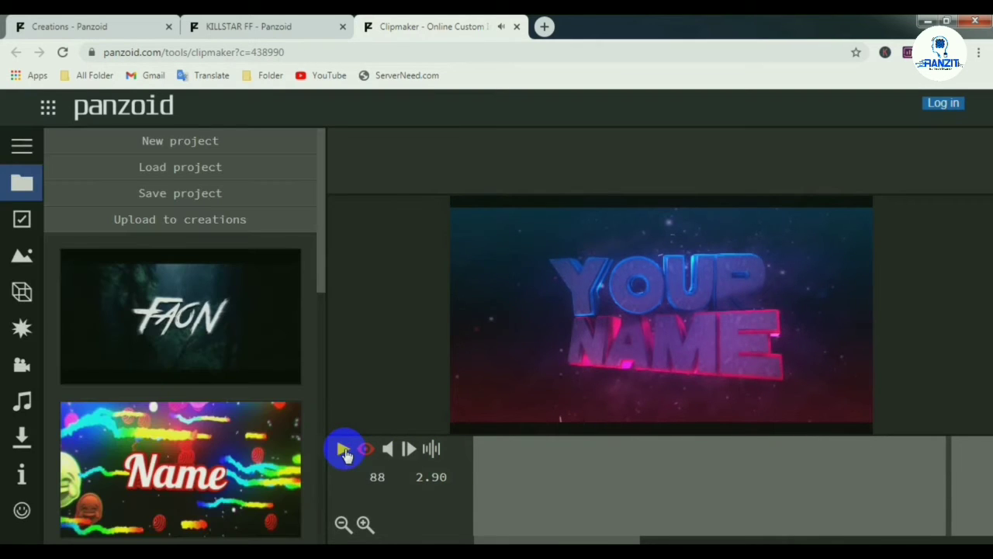
# Step: Replace the wording of both 3D text objects in the Your group with RANZIT
pyautogui.click(21, 292)
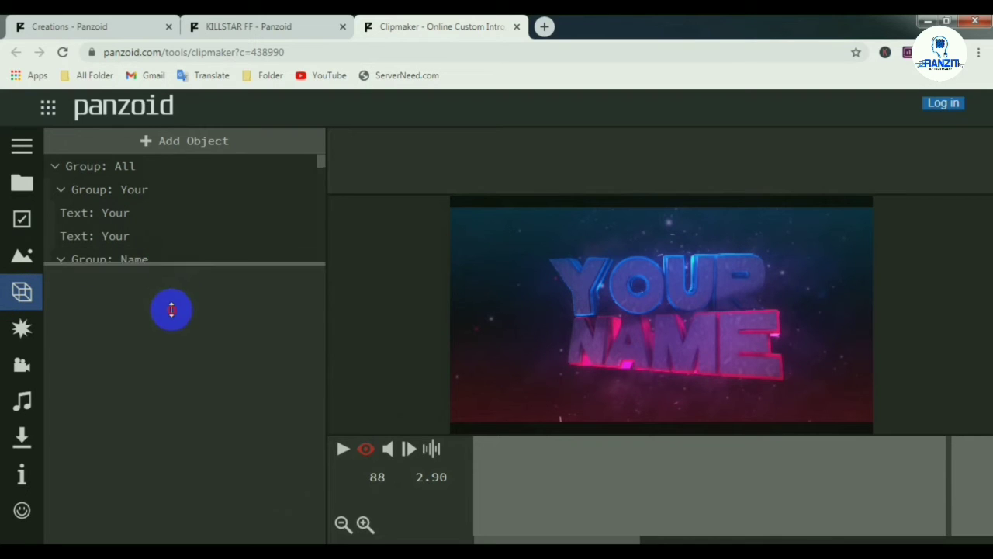
pyautogui.moveTo(172, 309); pyautogui.dragTo(177, 342)
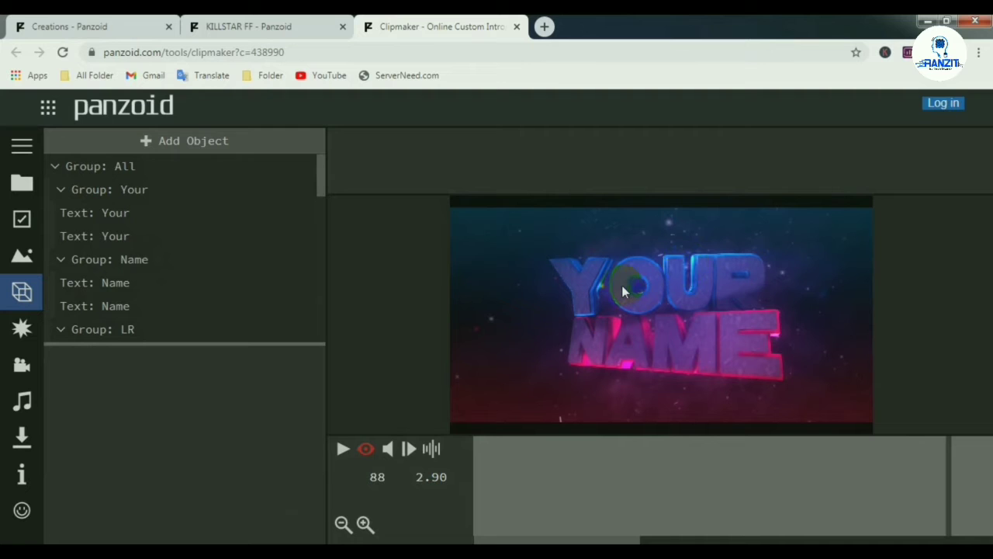
pyautogui.click(122, 217)
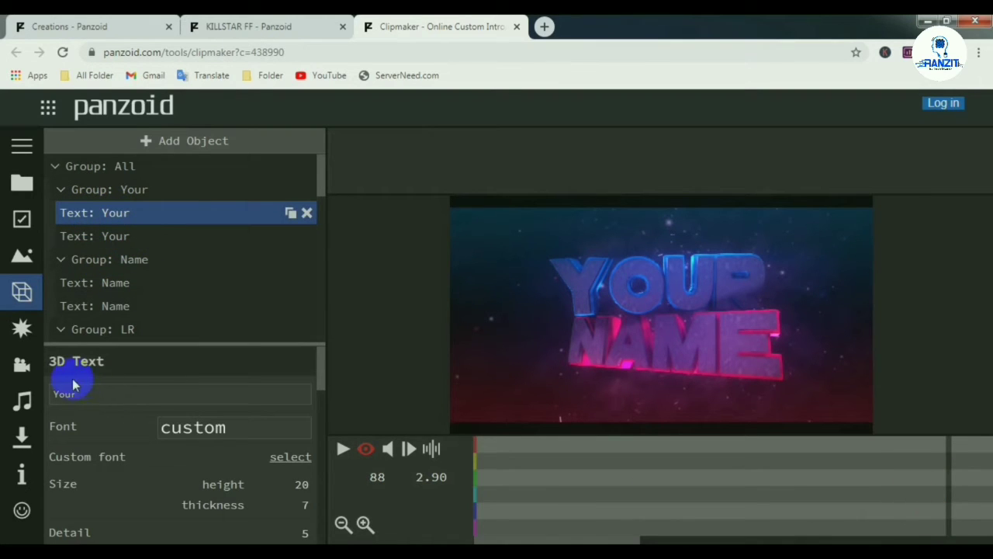
pyautogui.moveTo(92, 396); pyautogui.dragTo(43, 399)
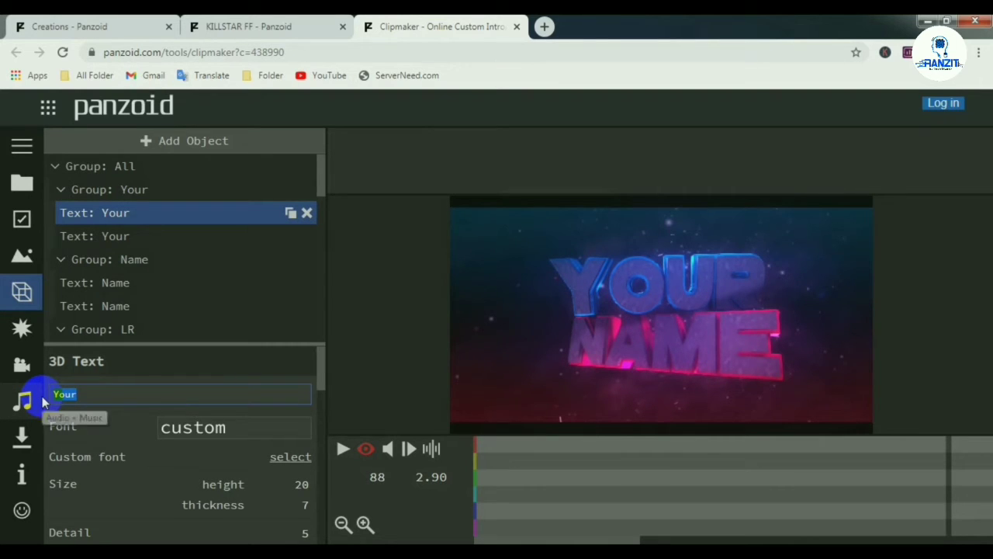
pyautogui.write('RANZIT')
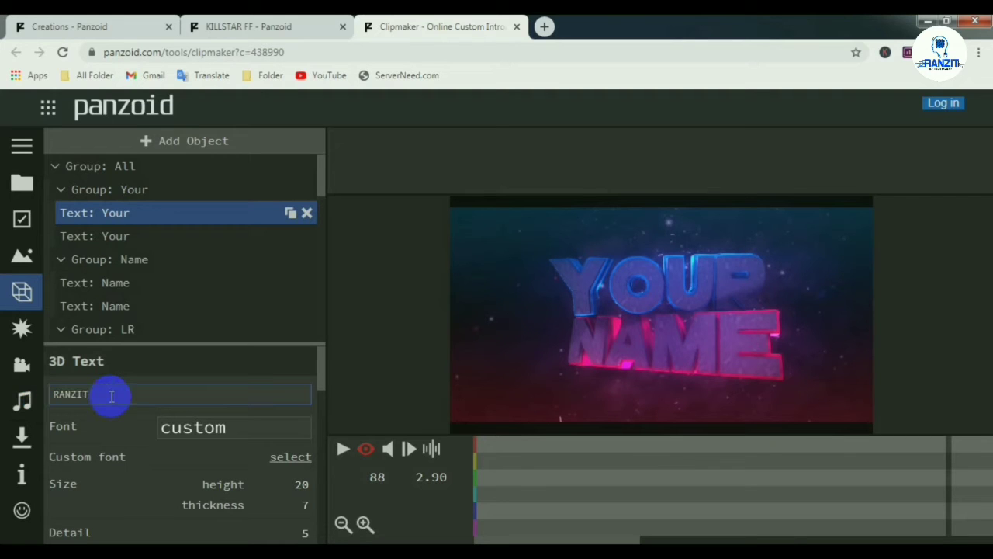
pyautogui.click(176, 371)
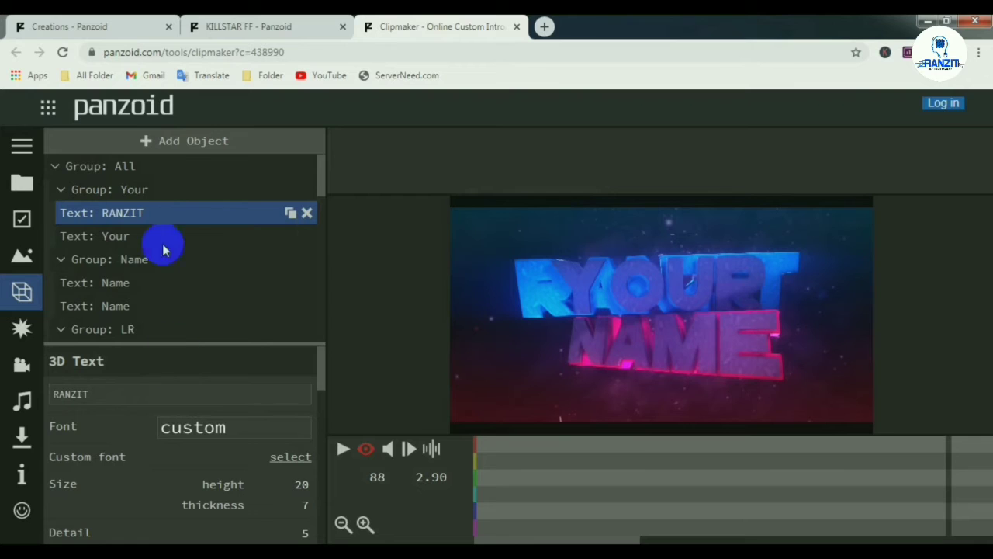
pyautogui.click(119, 239)
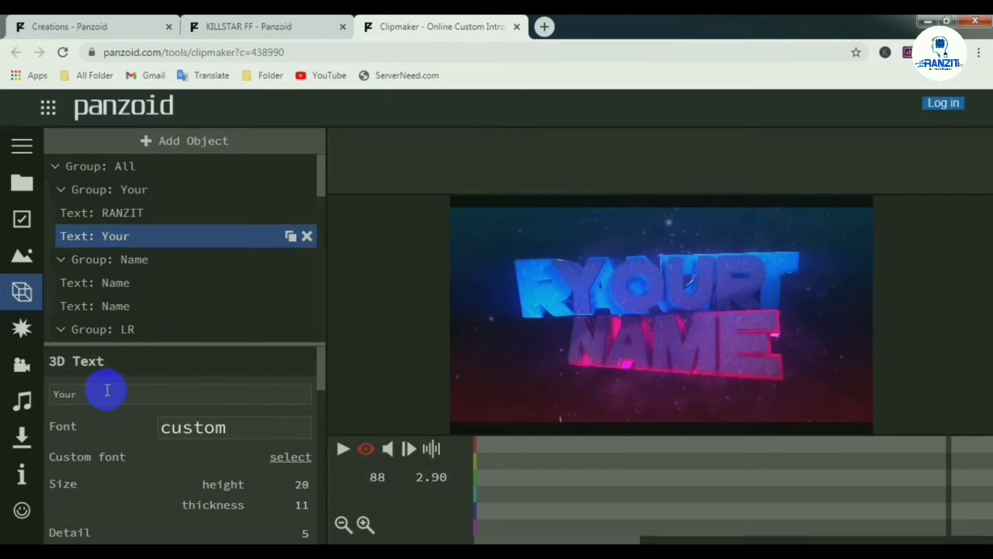
pyautogui.click(58, 396)
pyautogui.write('RANZIT')
pyautogui.click(155, 362)
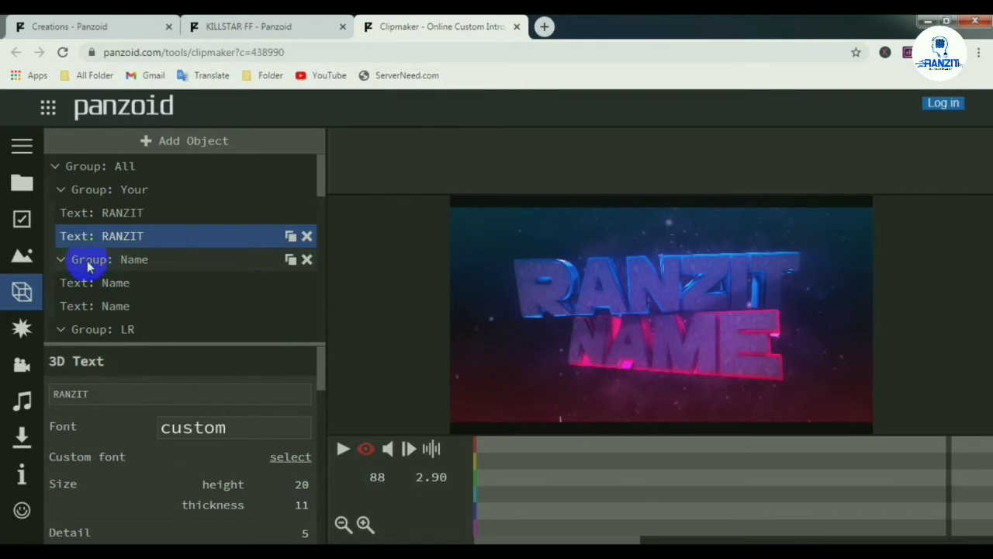
# Step: Replace the wording of both 3D text objects in the Name group with INFO
pyautogui.click(124, 286)
pyautogui.doubleClick(109, 392)
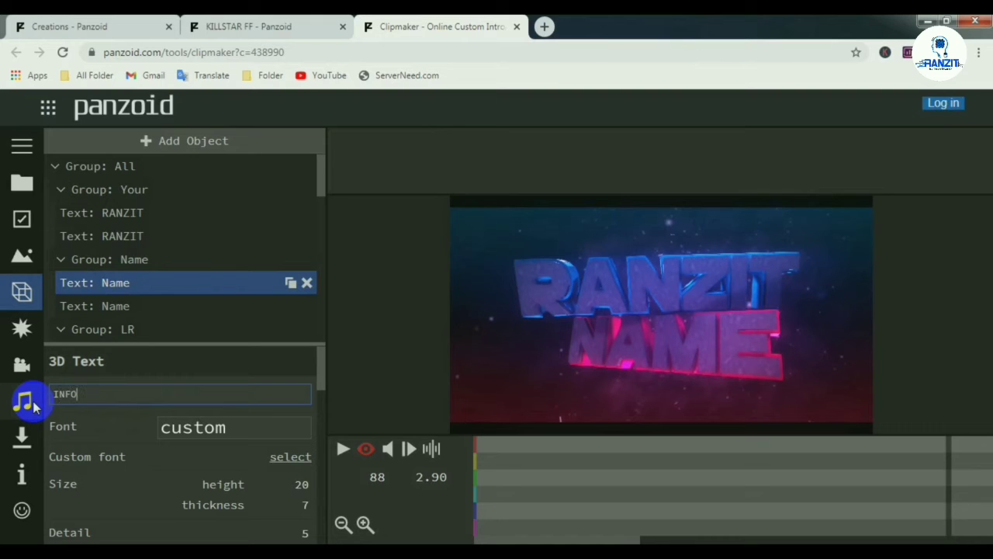
pyautogui.click(161, 364)
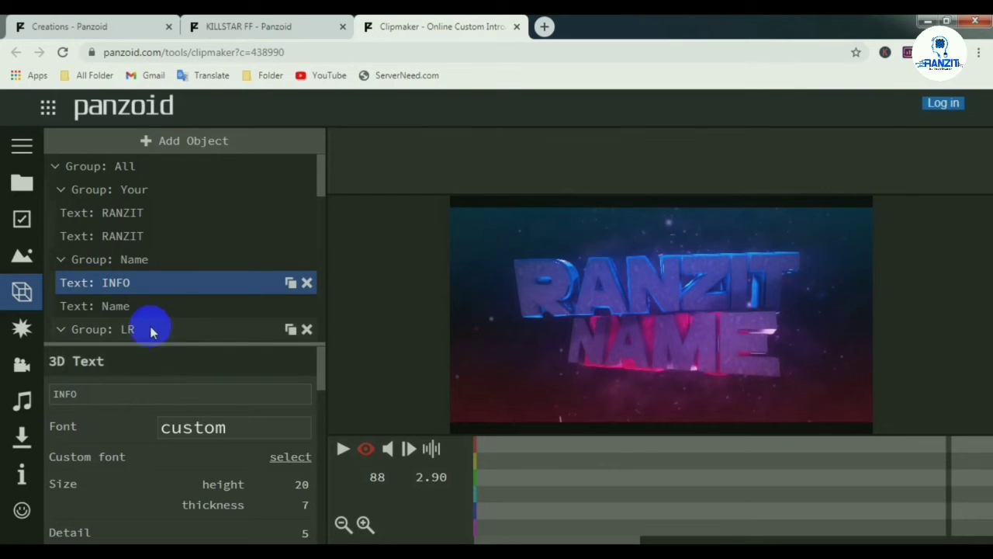
pyautogui.click(136, 309)
pyautogui.doubleClick(55, 395)
pyautogui.write('INFO')
pyautogui.click(162, 361)
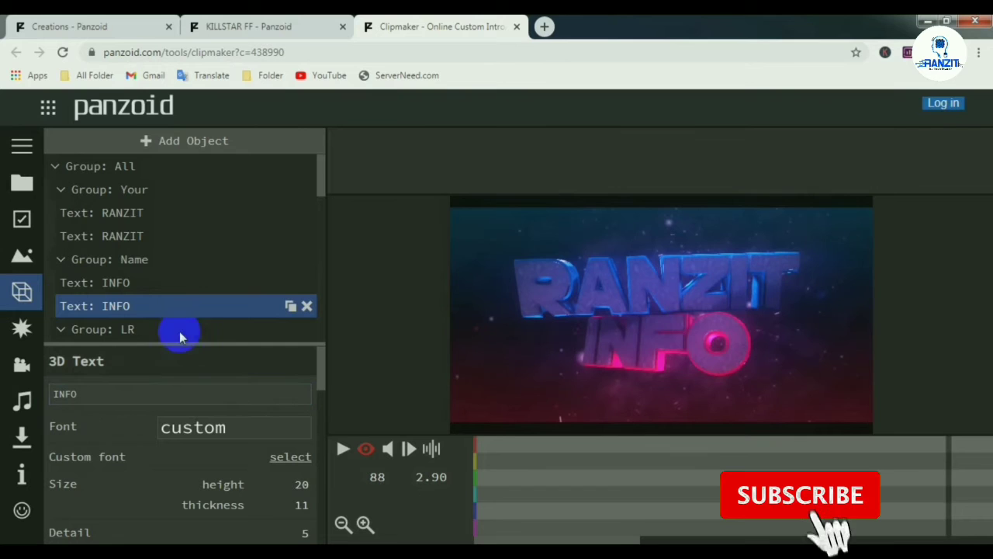
# Step: Look through the remaining scene objects, then play the edited intro to check its titles and pause it
pyautogui.scroll(-5, 210, 311)
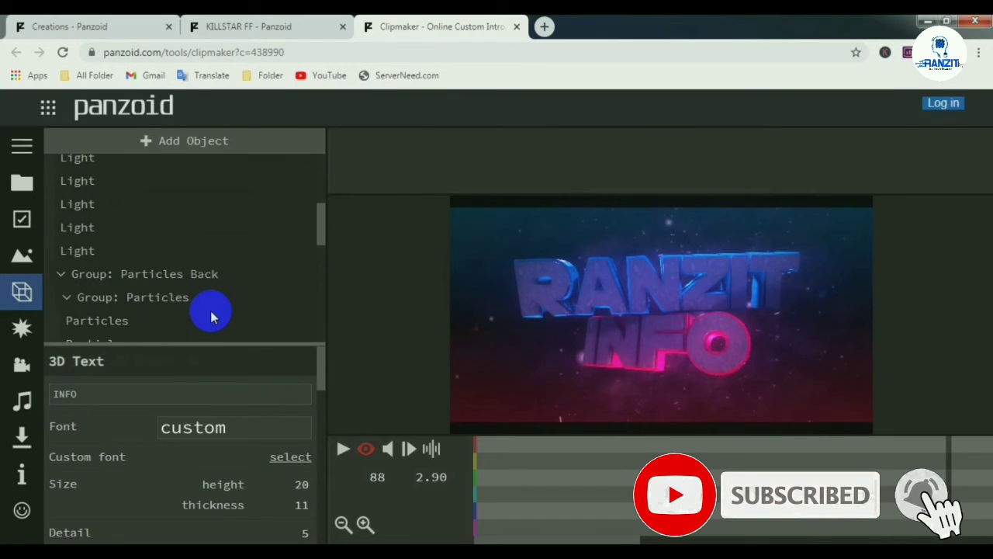
pyautogui.scroll(-2, 211, 310)
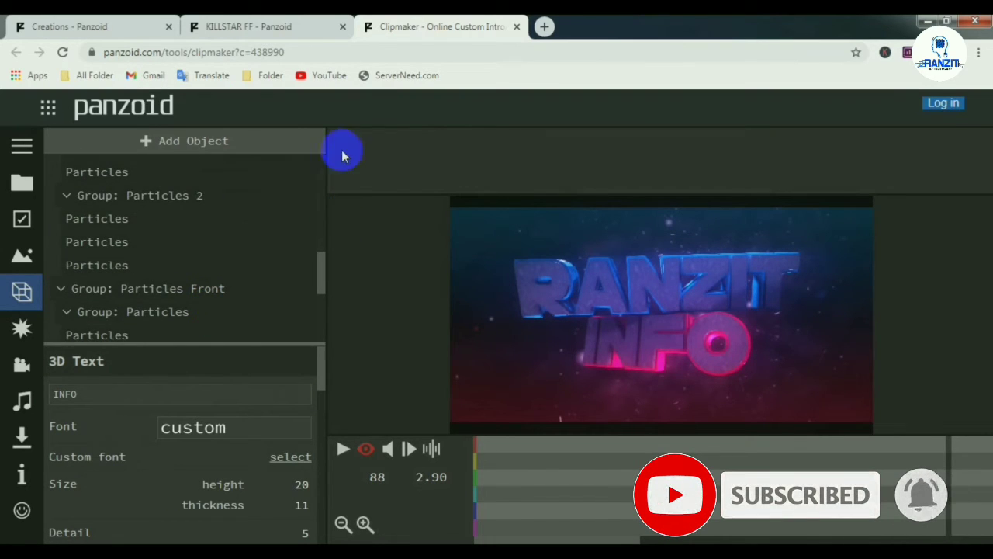
pyautogui.scroll(3, 322, 177)
pyautogui.scroll(3, 319, 184)
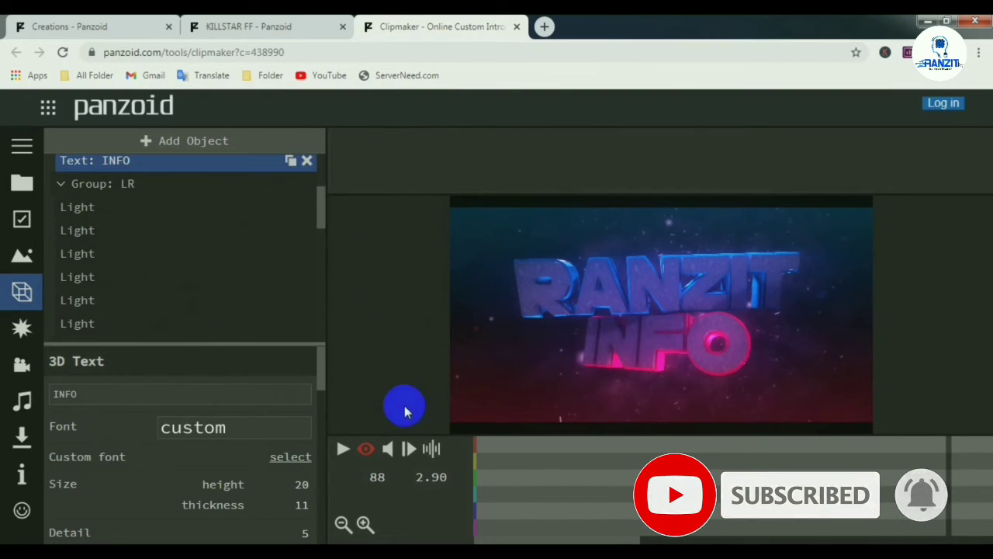
pyautogui.click(343, 449)
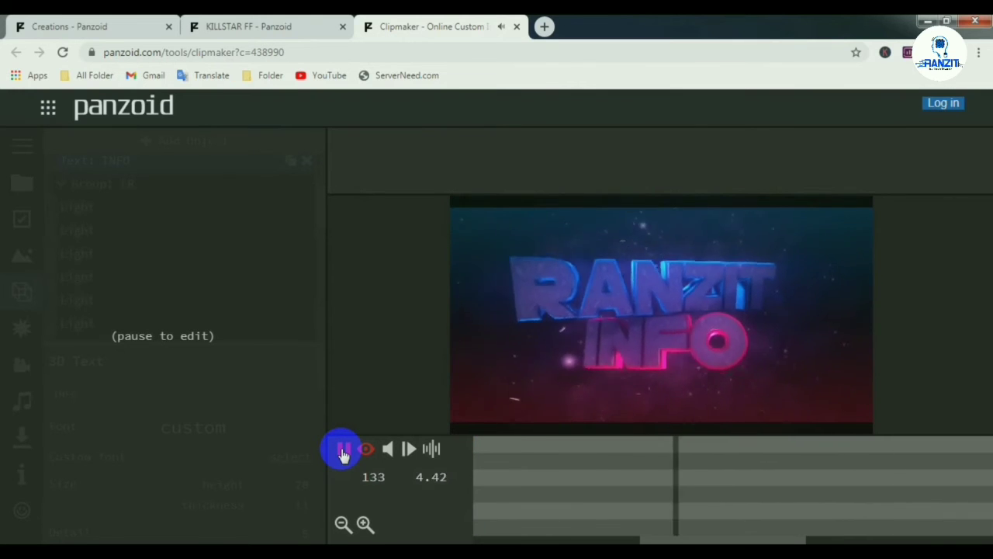
pyautogui.click(344, 450)
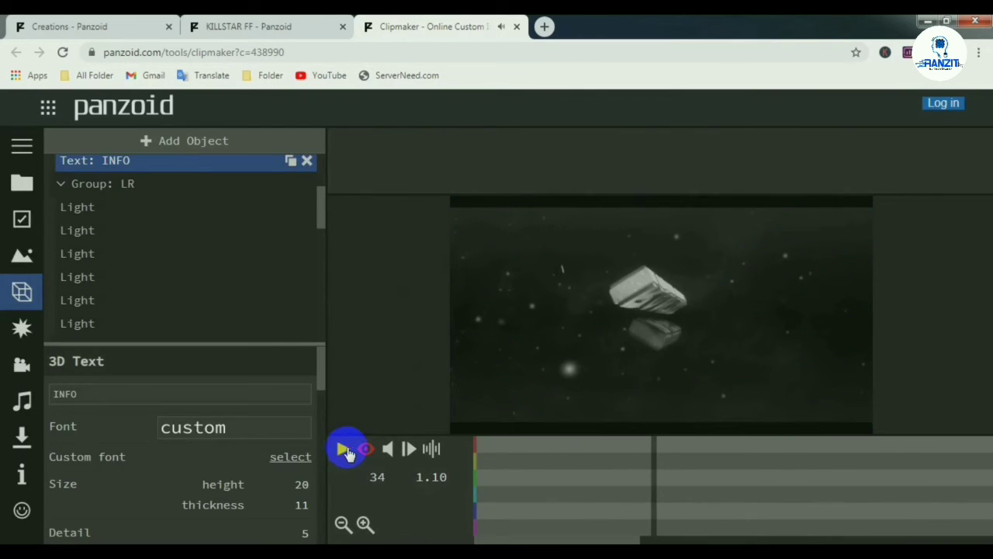
# Step: Render the edited intro in balanced mode with the .mkv (vp8/opus) format and download the finished video
pyautogui.click(22, 440)
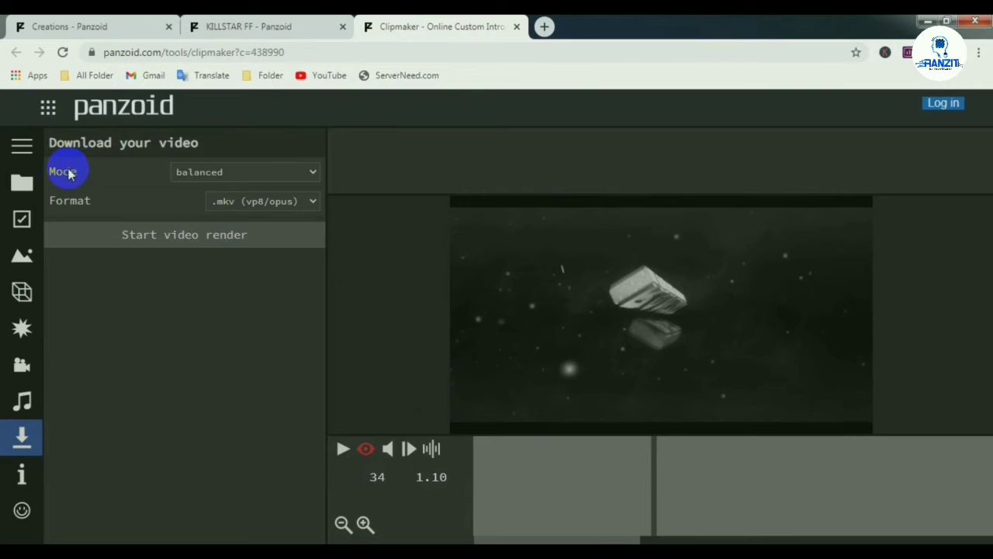
pyautogui.click(239, 174)
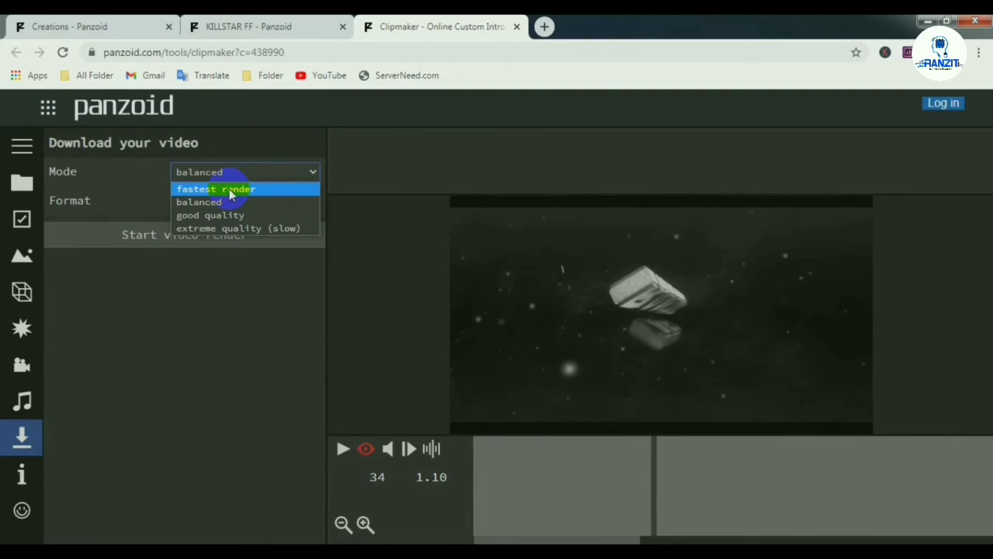
pyautogui.click(120, 166)
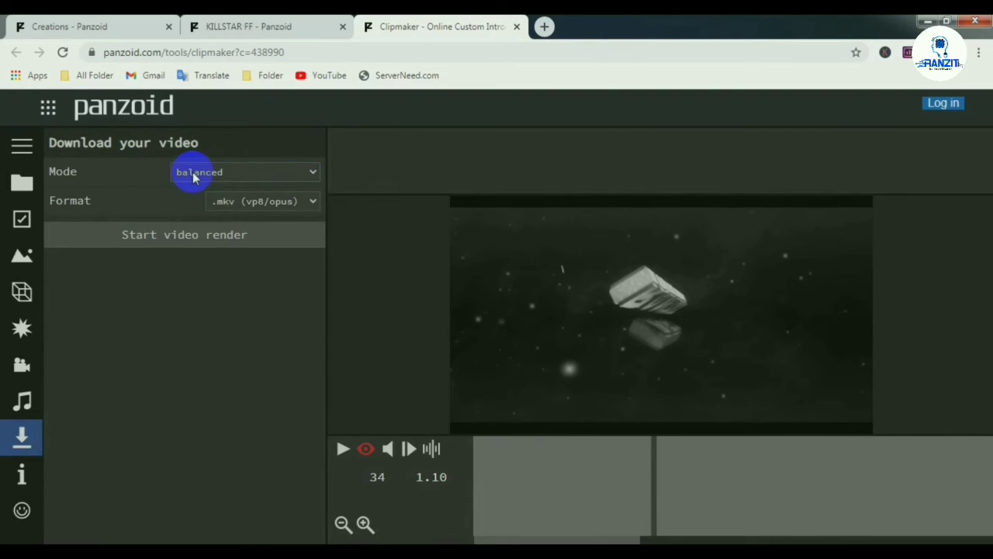
pyautogui.click(300, 202)
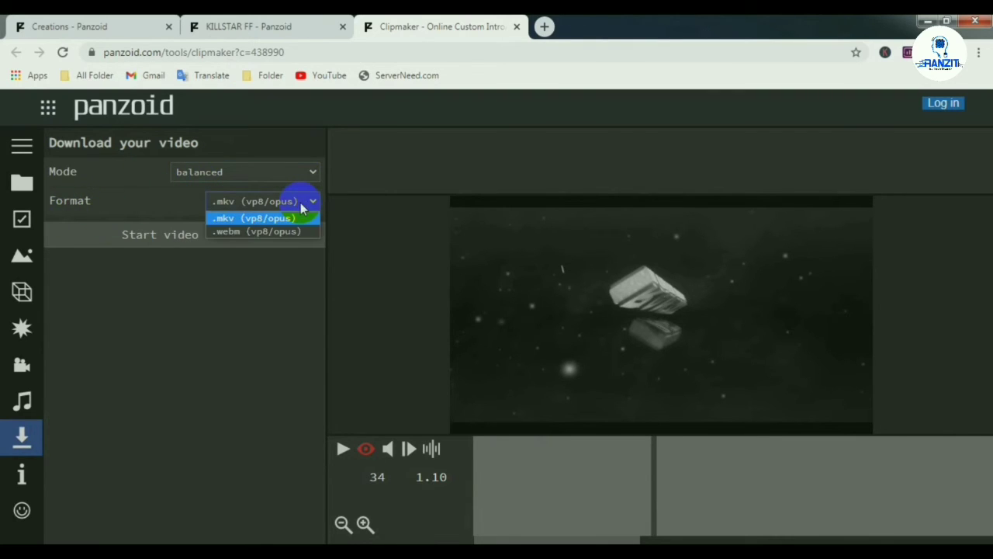
pyautogui.click(239, 206)
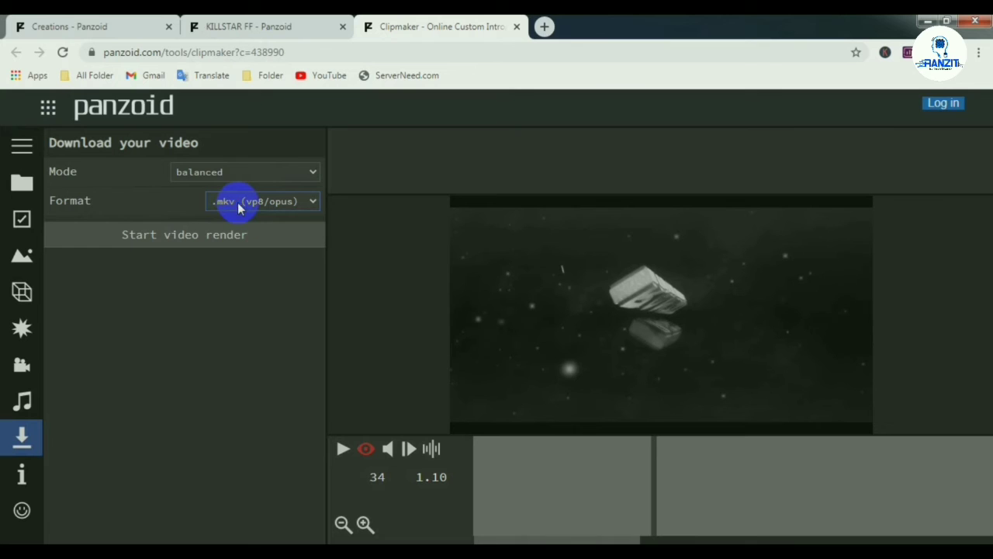
pyautogui.click(174, 235)
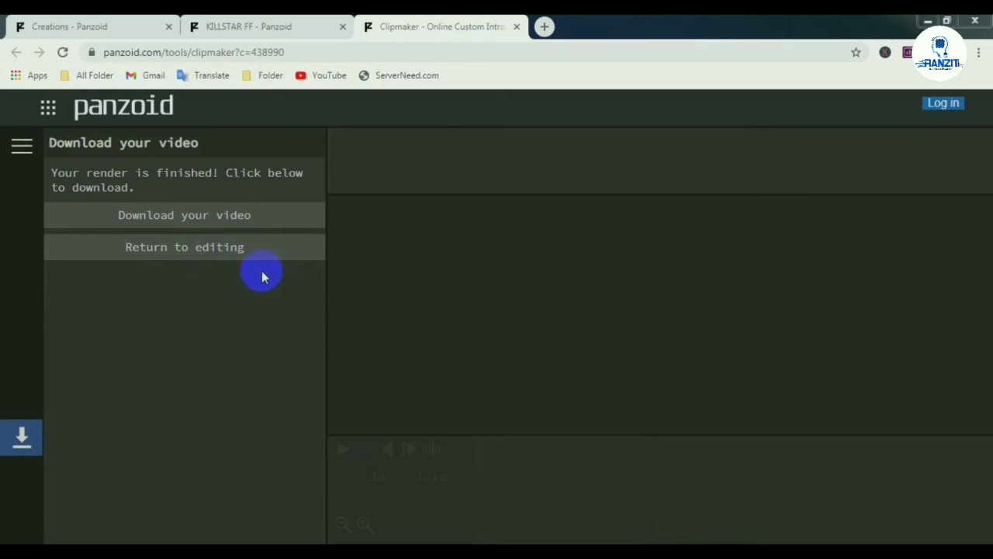
pyautogui.click(142, 221)
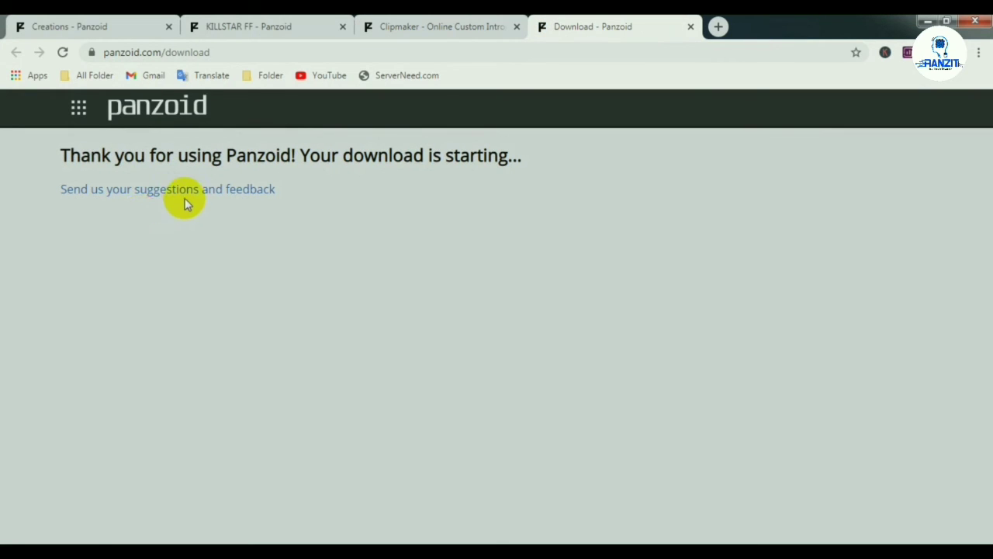